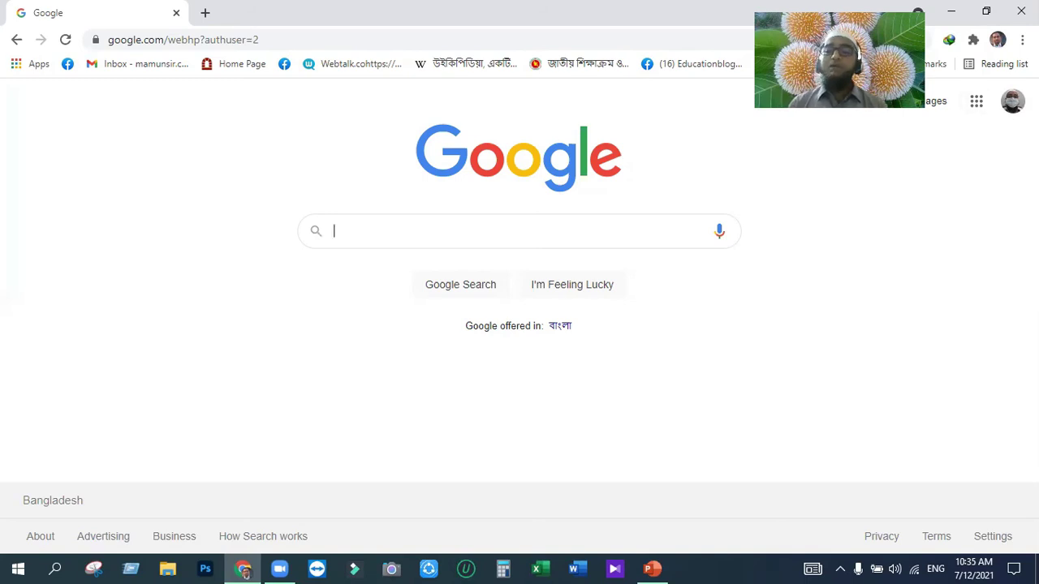
Open Gmail from Google's home page and start a new message addressed to the suggested contact beginning with "m"
{"action": "left_click", "coordinate": [977, 112]}
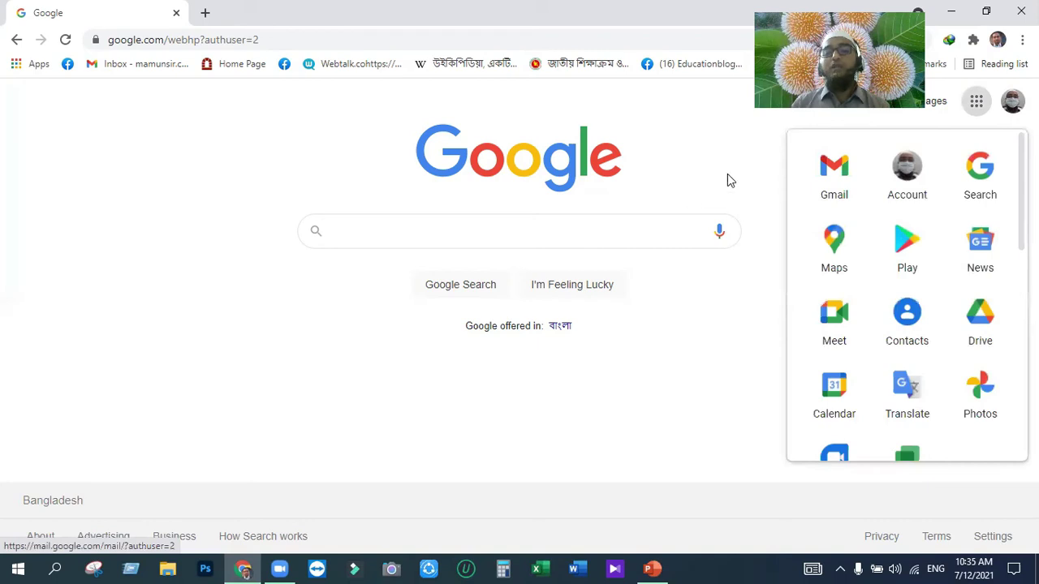
{"action": "left_click", "coordinate": [831, 190]}
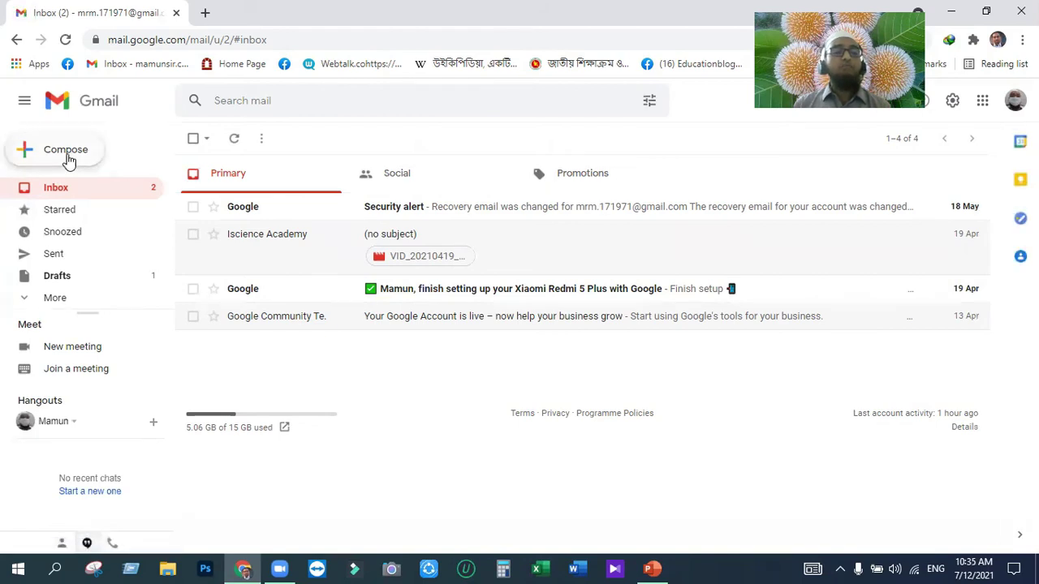
{"action": "left_click", "coordinate": [66, 153]}
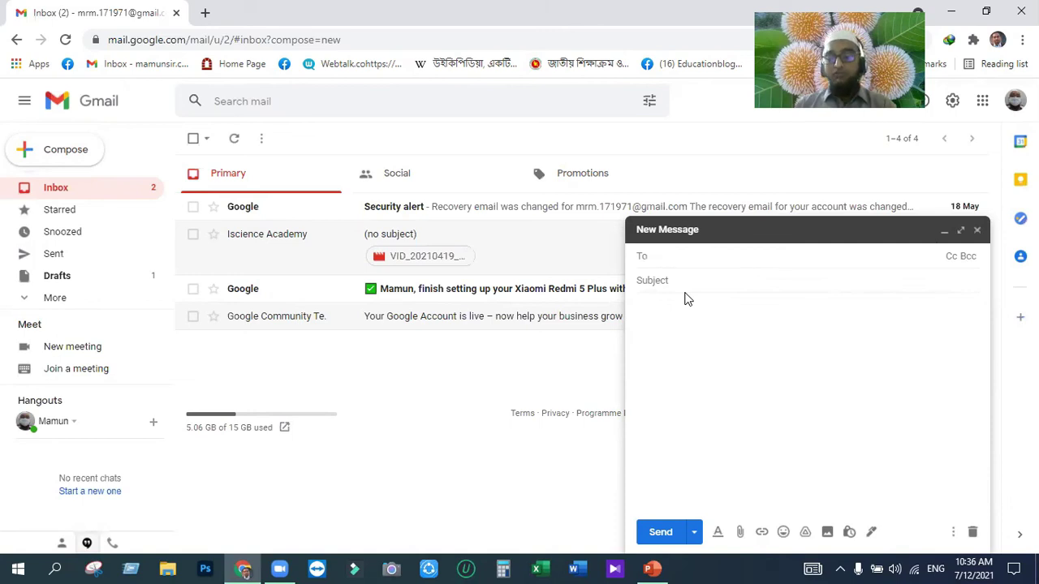
{"action": "type", "text": "m"}
{"action": "mouse_move", "coordinate": [712, 295]}
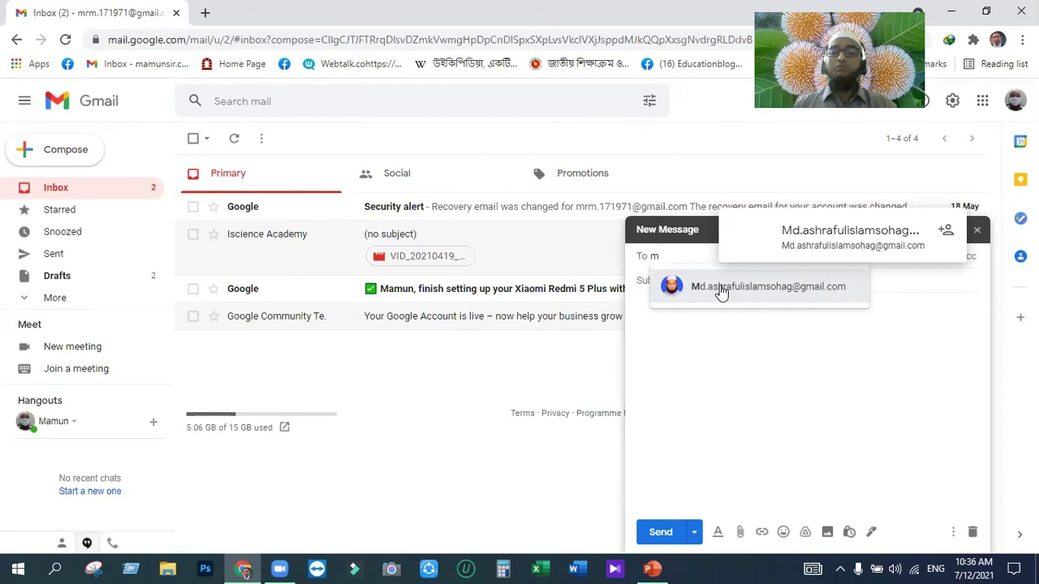
{"action": "left_click", "coordinate": [721, 290]}
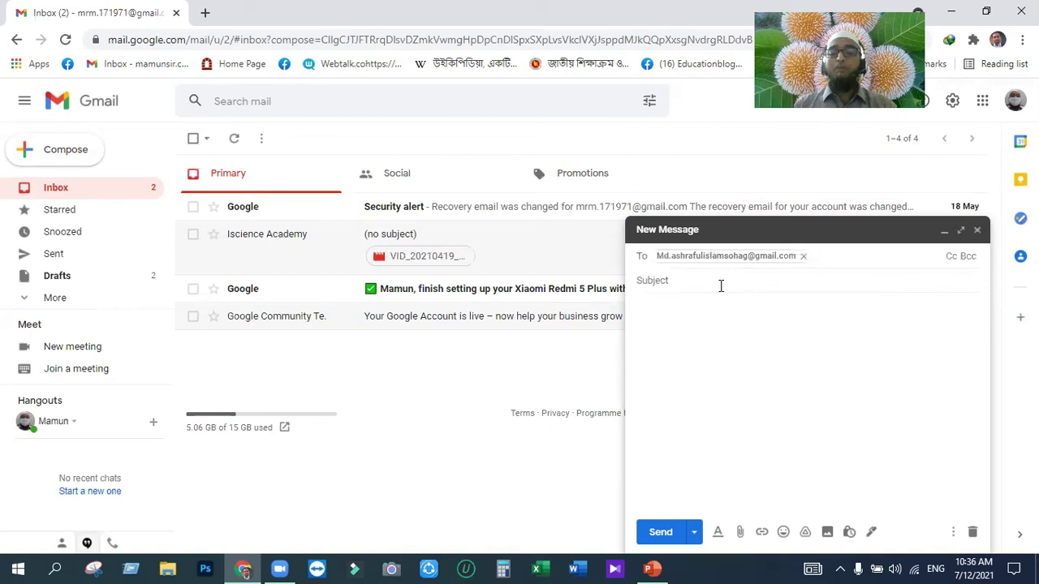
Enter "8ict class-6" as the subject of the new message
{"action": "left_click", "coordinate": [686, 281]}
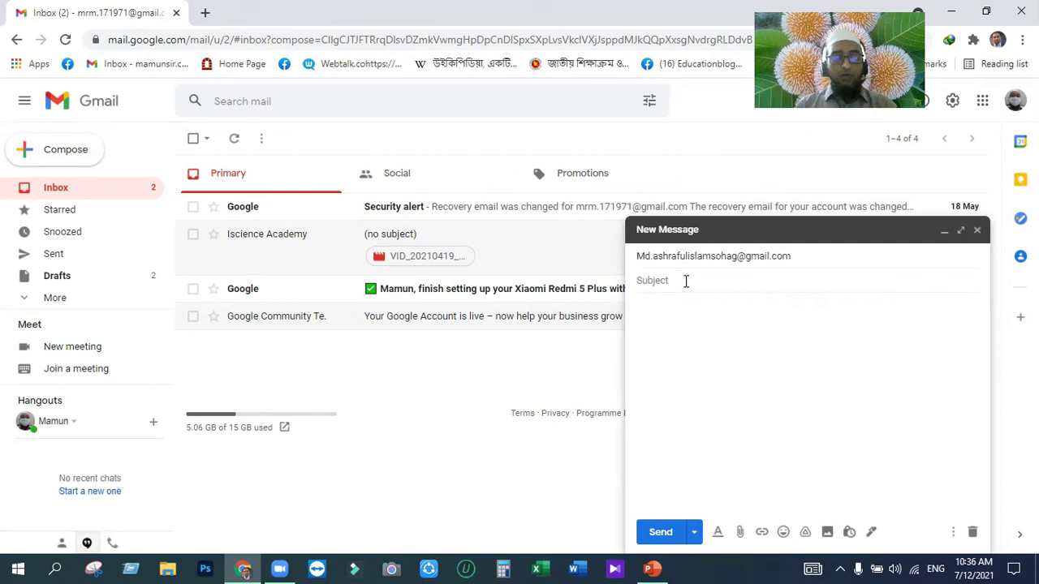
{"action": "type", "text": "8ic"}
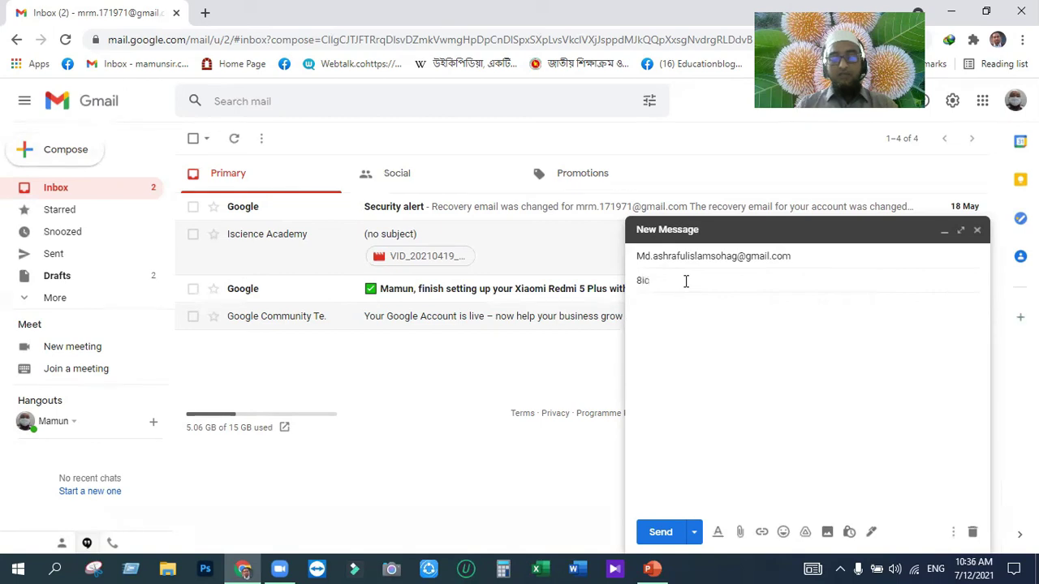
{"action": "type", "text": "t"}
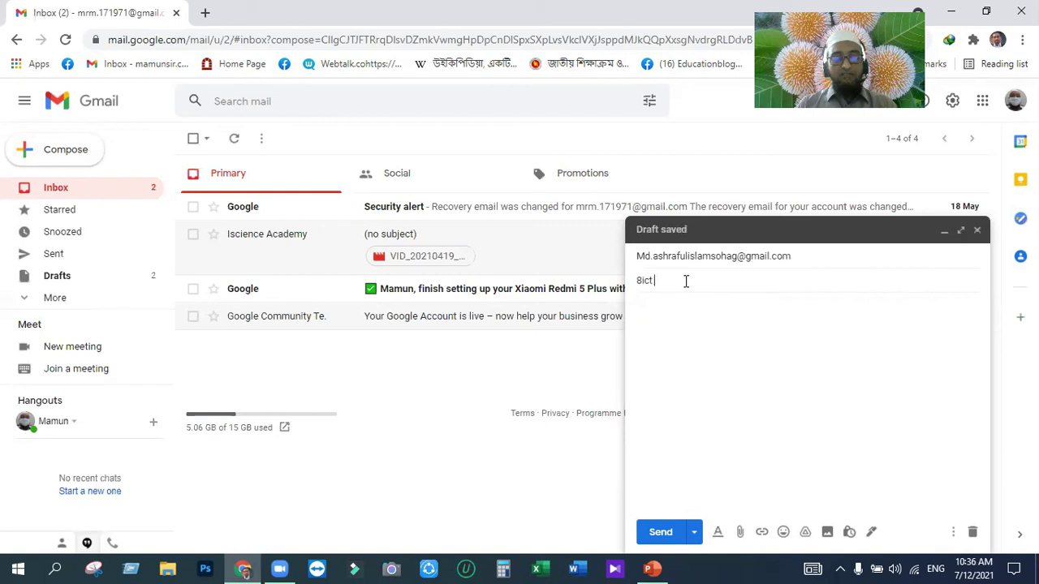
{"action": "type", "text": " class"}
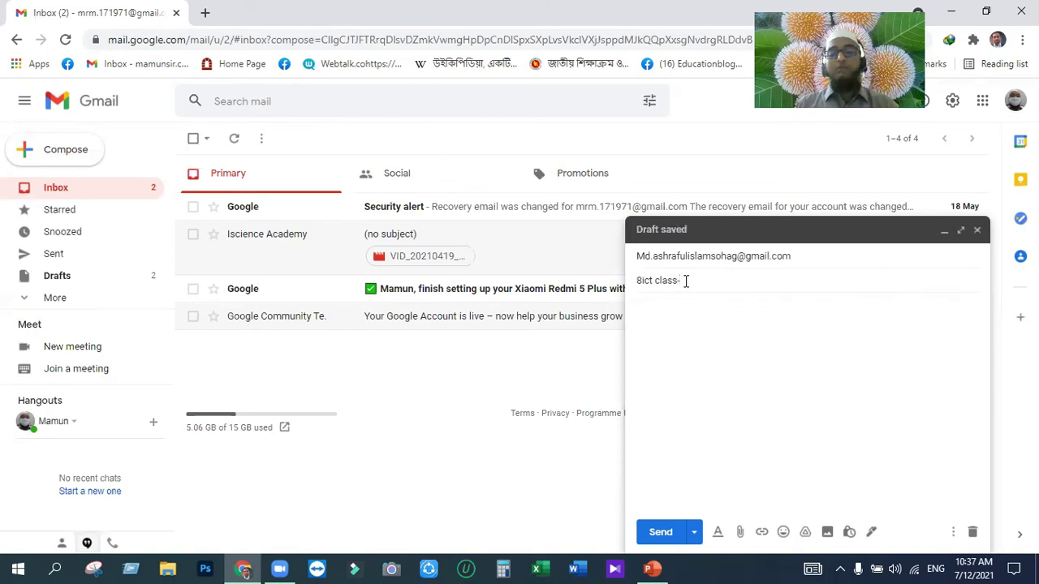
{"action": "type", "text": "-6"}
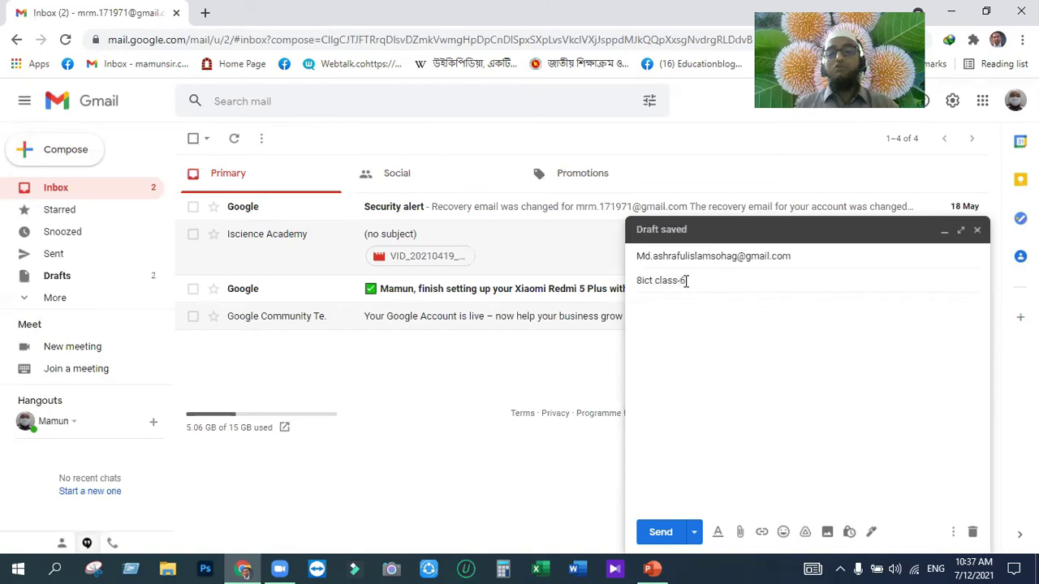
{"action": "left_click", "coordinate": [655, 308]}
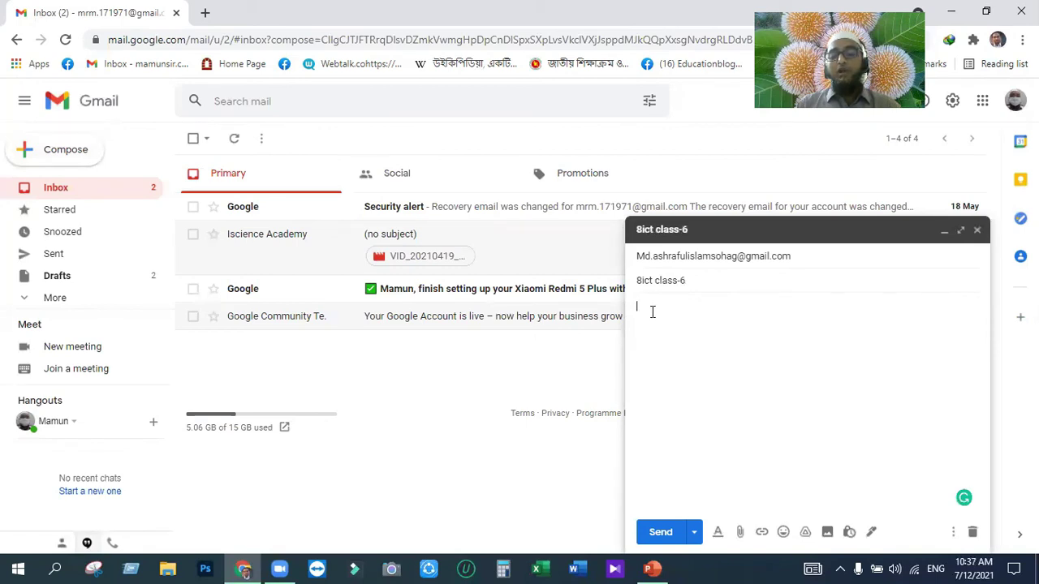
Attach the picture f62.JPG from the Pictures folder to the message
{"action": "left_click", "coordinate": [740, 536]}
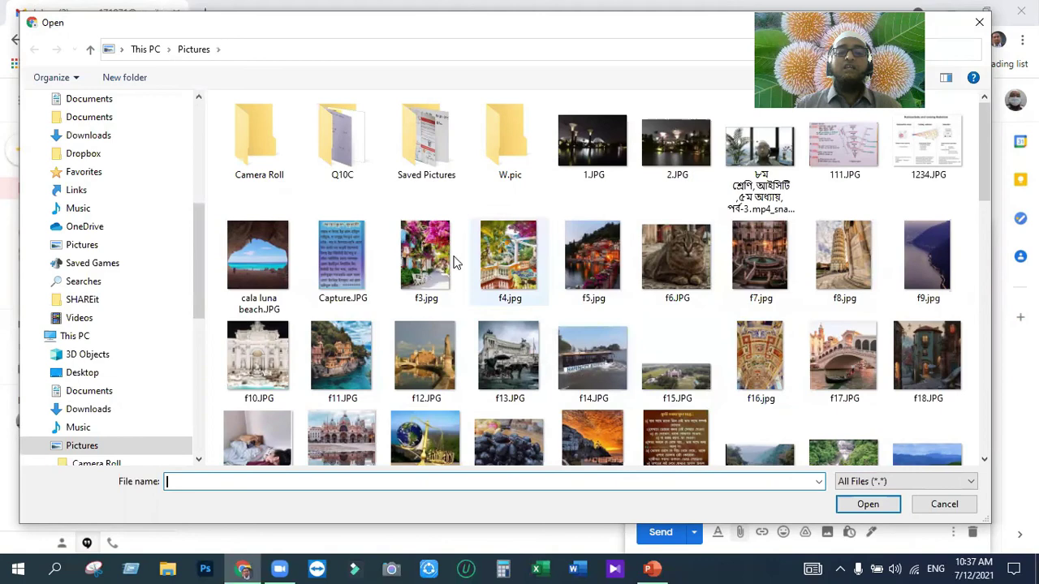
{"action": "scroll", "coordinate": [703, 358], "scroll_direction": "down", "scroll_amount": 2}
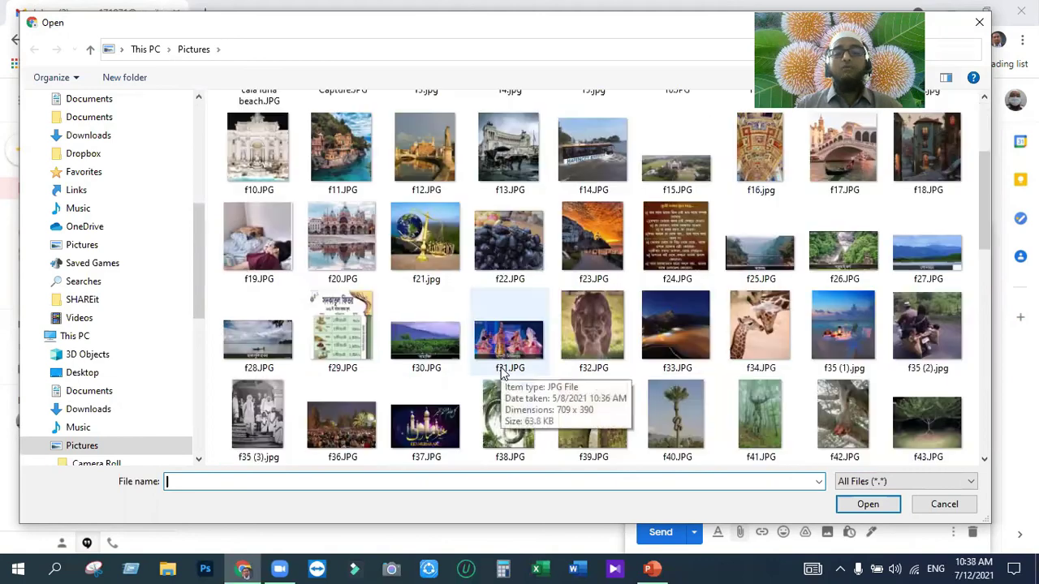
{"action": "type", "text": "f62.JPG"}
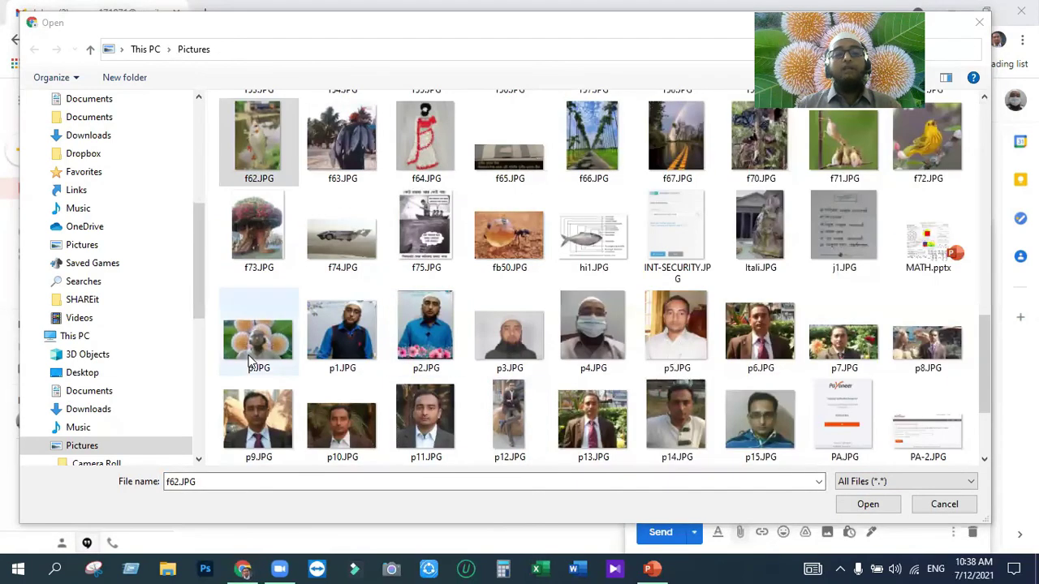
{"action": "double_click", "coordinate": [255, 174]}
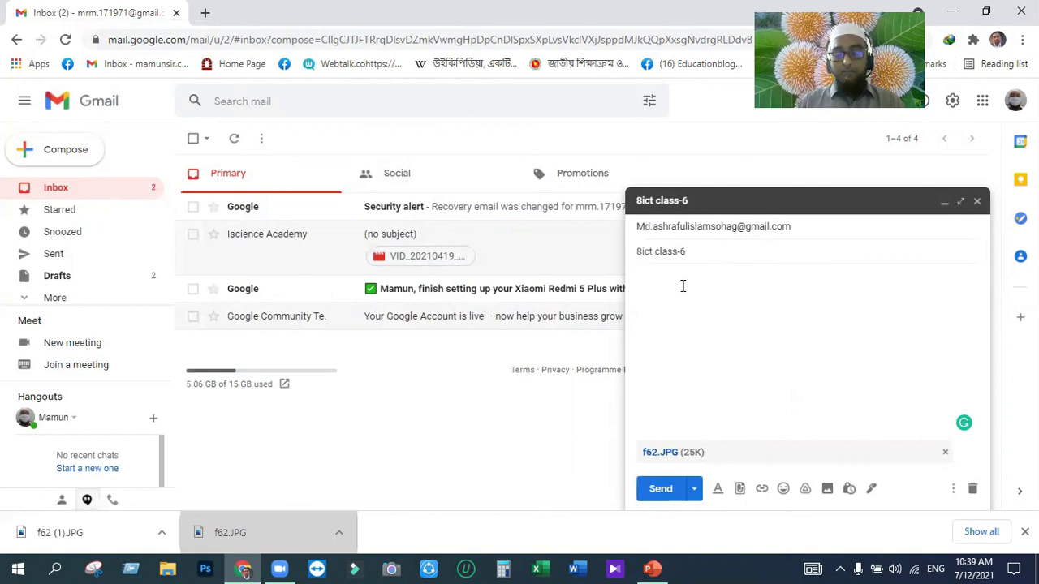
{"action": "type", "text": "p"}
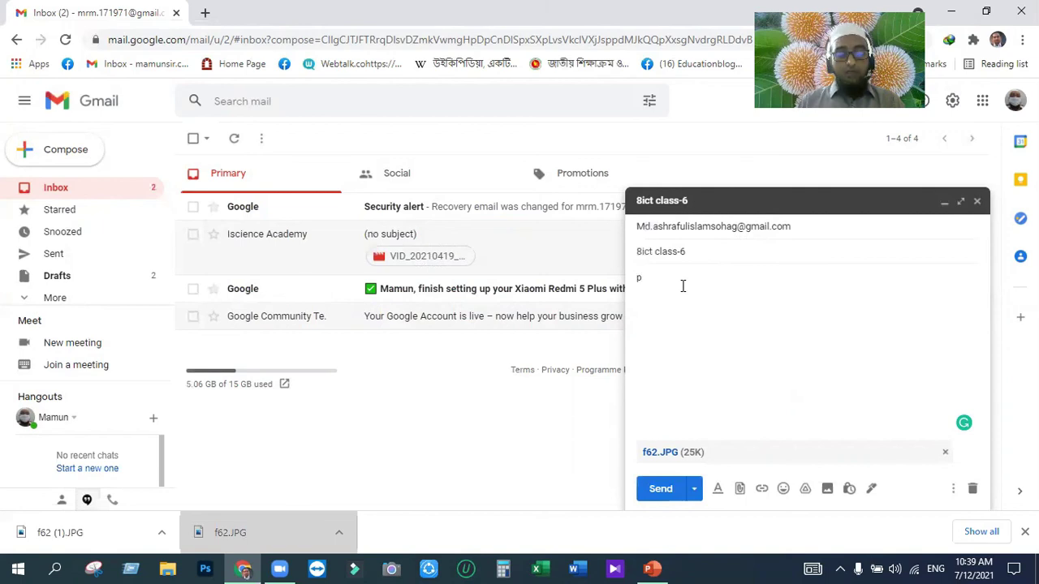
{"action": "type", "text": "ut"}
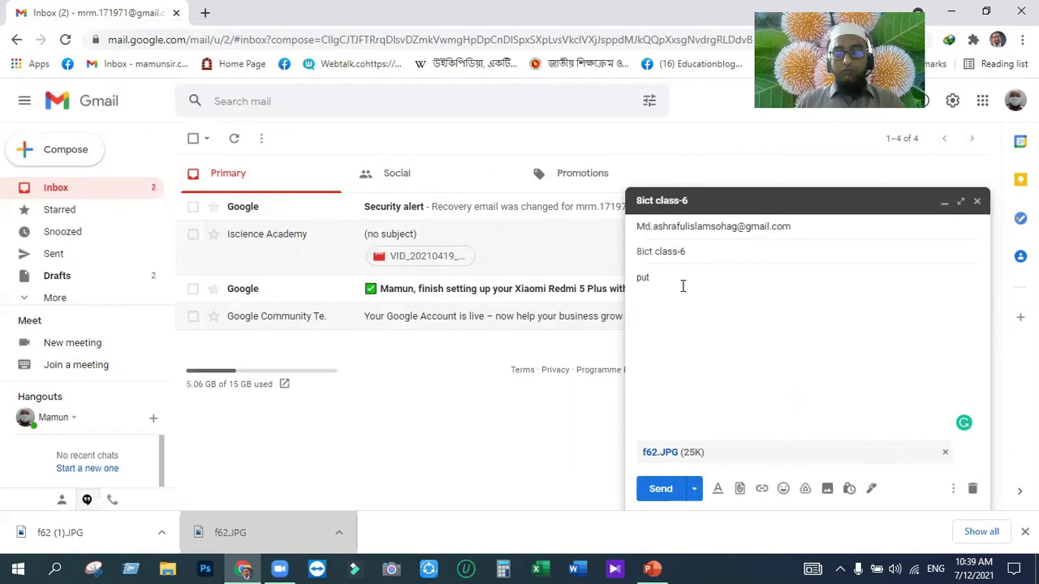
{"action": "type", "text": "i"}
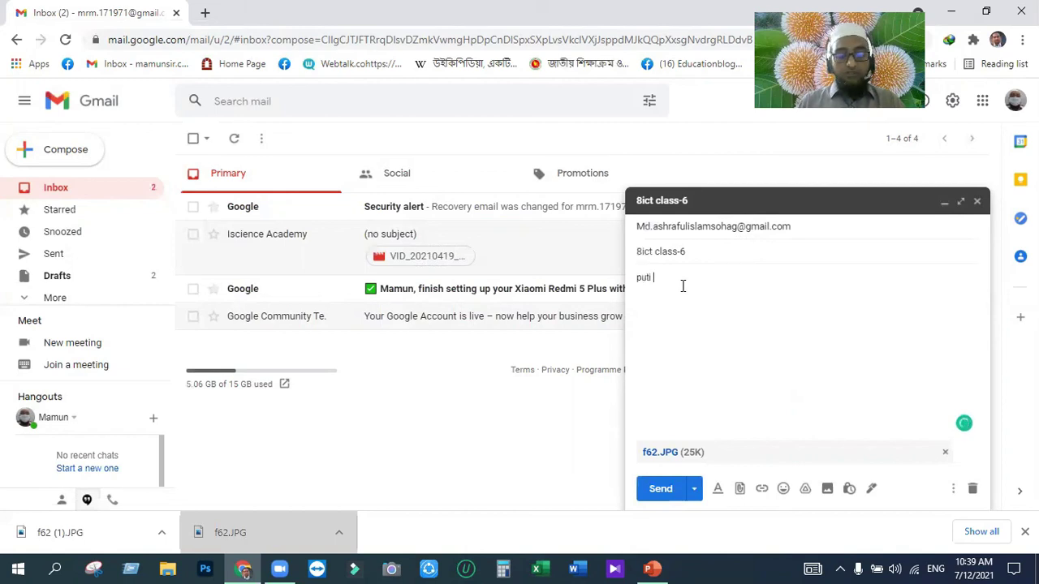
{"action": "type", "text": " fis"}
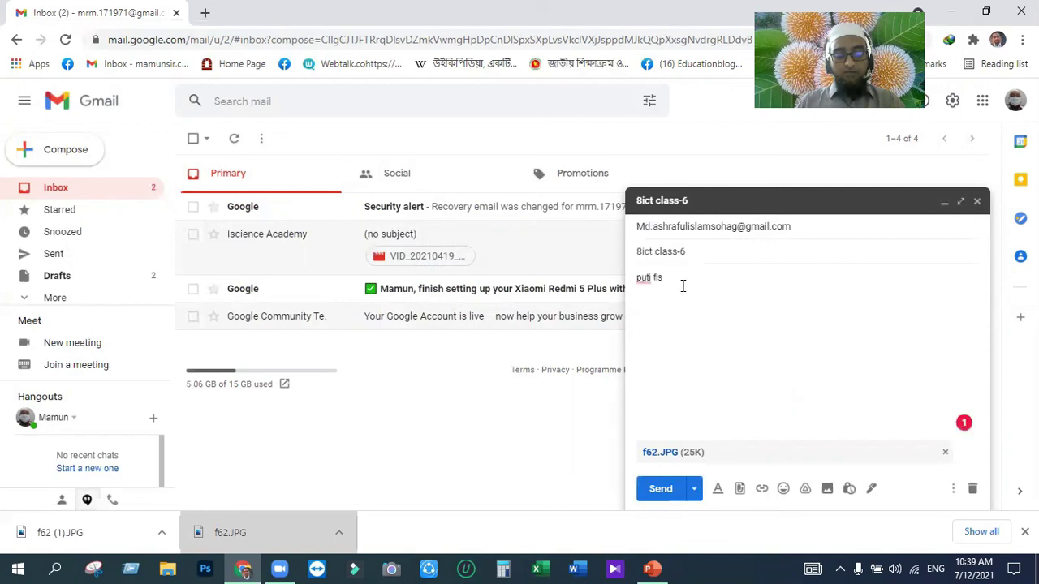
{"action": "type", "text": "hi"}
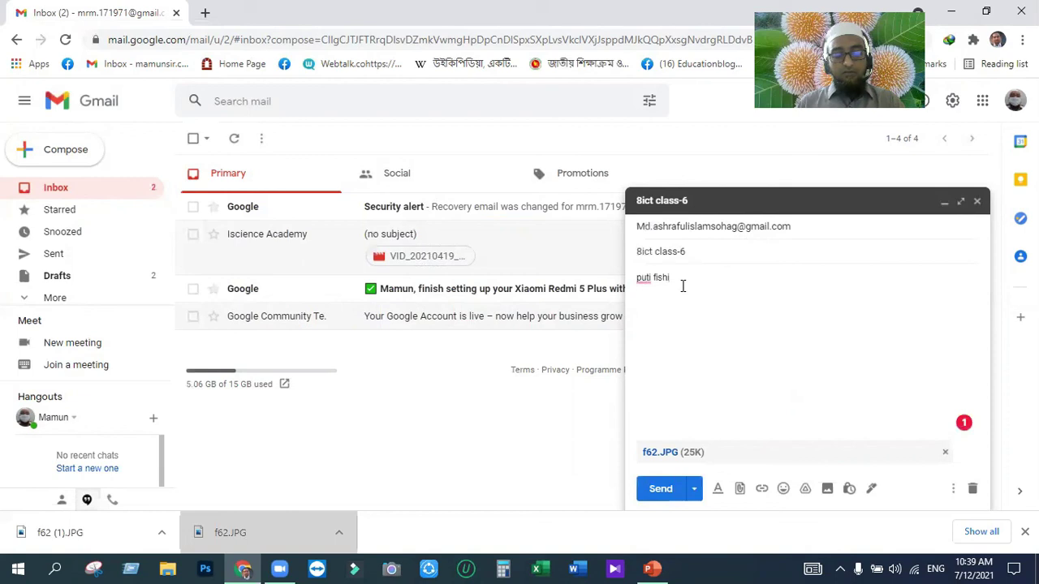
{"action": "type", "text": "n"}
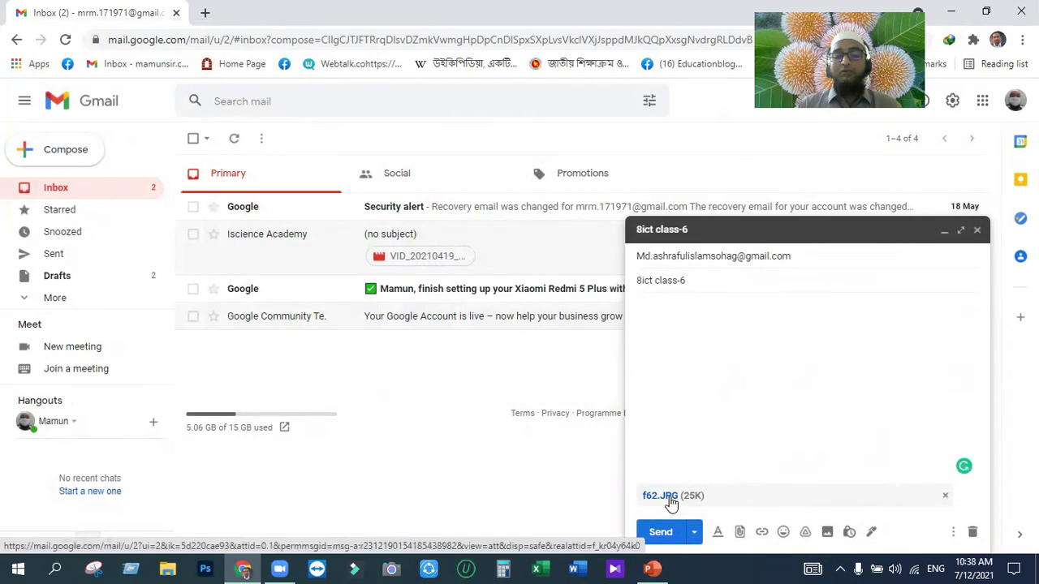
Download the attached f62.JPG and view the picture, closing the photo viewer when done
{"action": "left_click", "coordinate": [672, 504]}
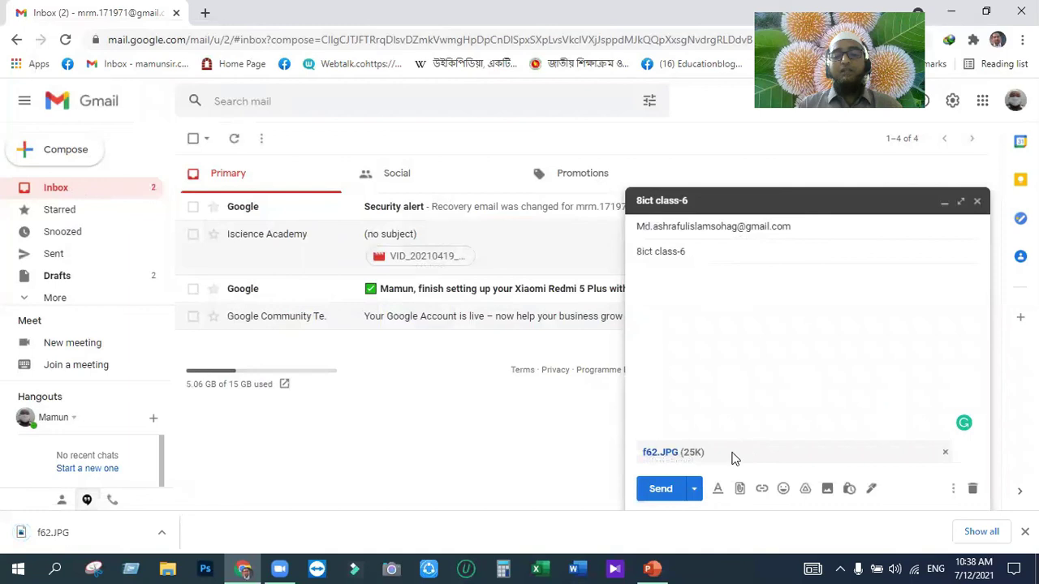
{"action": "left_click", "coordinate": [690, 460]}
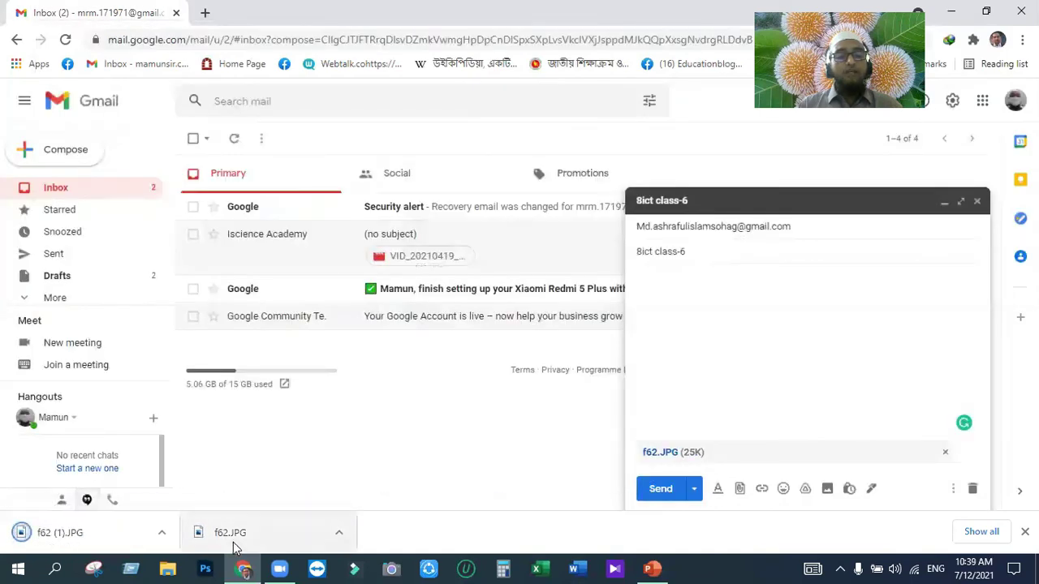
{"action": "left_click", "coordinate": [228, 544]}
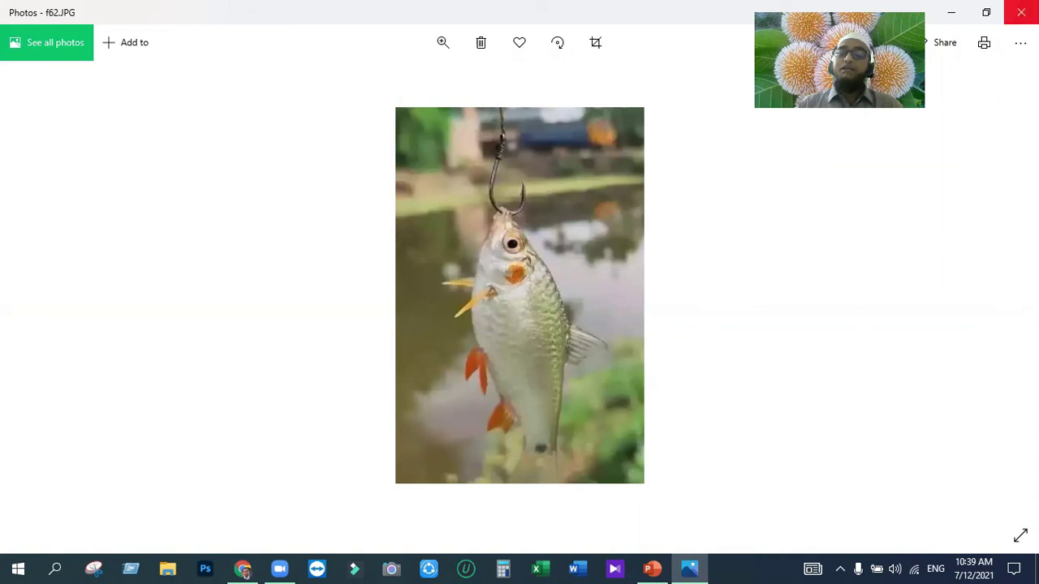
{"action": "left_click", "coordinate": [1022, 12]}
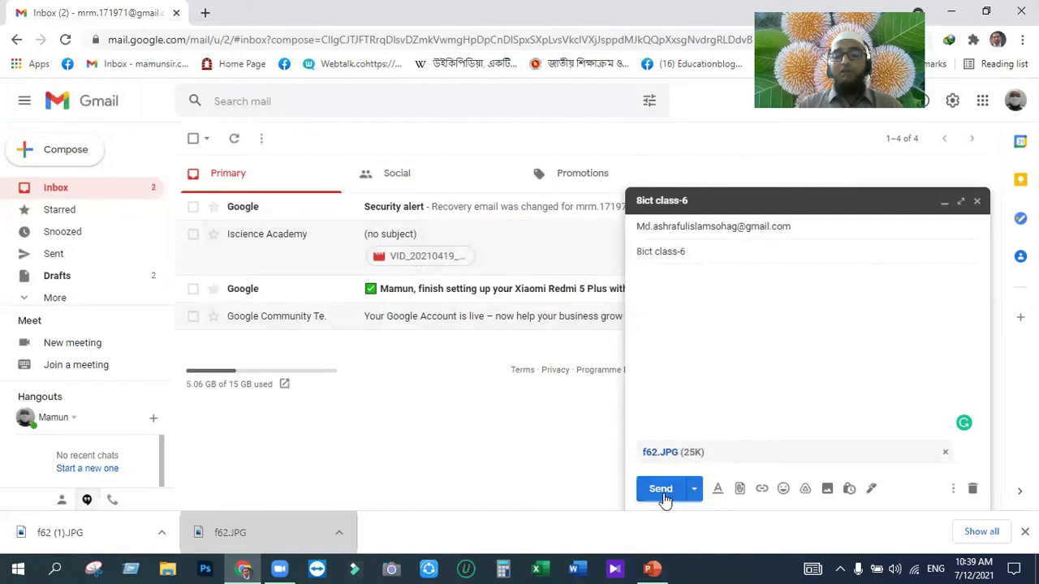
Write "puti fishing." as the message body and send the email
{"action": "left_click", "coordinate": [645, 279]}
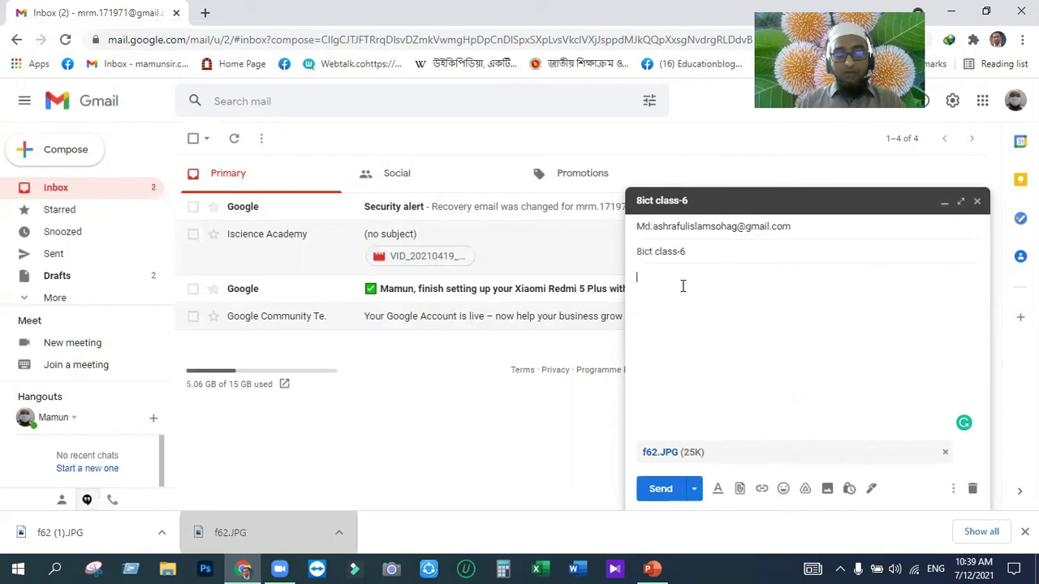
{"action": "type", "text": "puti fishing."}
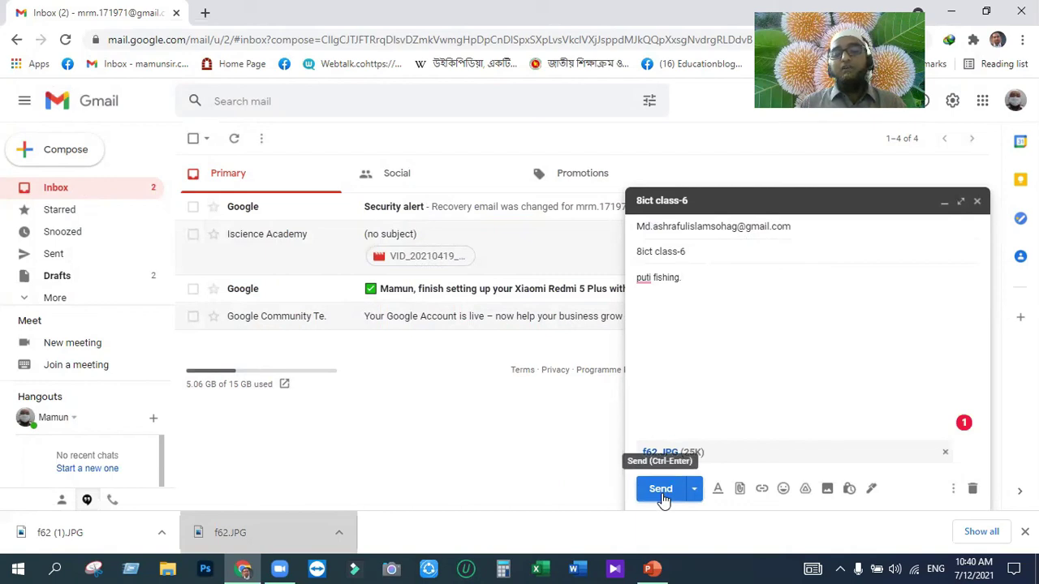
{"action": "left_click", "coordinate": [663, 497]}
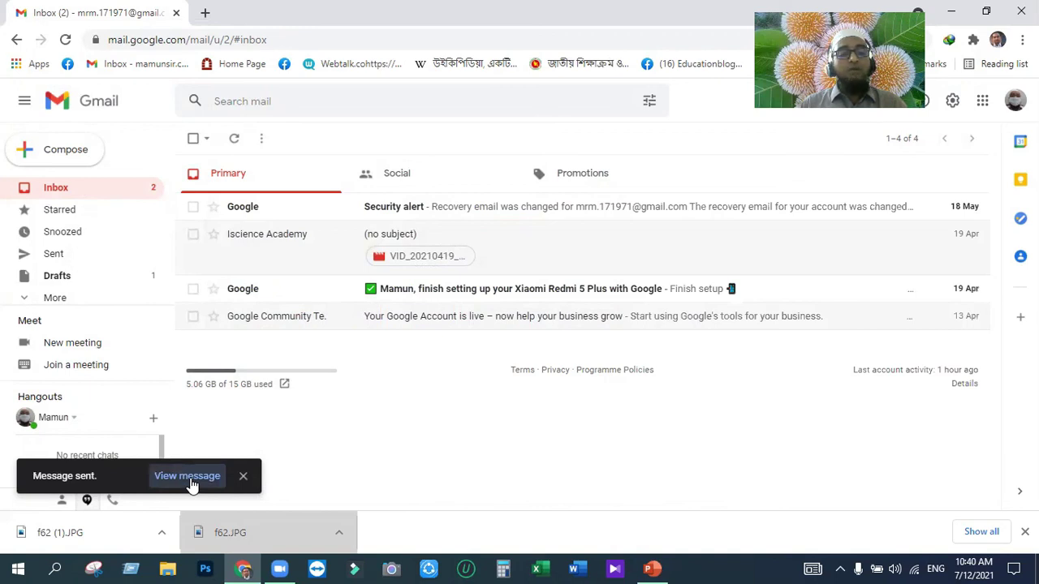
View the sent "8ict class-6" message and open its picture attachment
{"action": "left_click", "coordinate": [187, 476]}
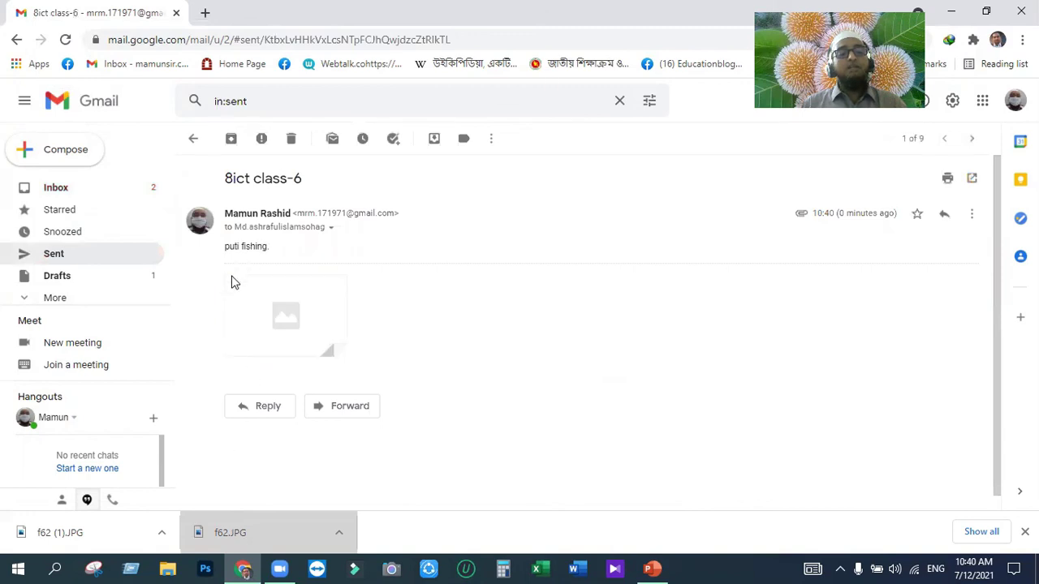
{"action": "left_click", "coordinate": [287, 317]}
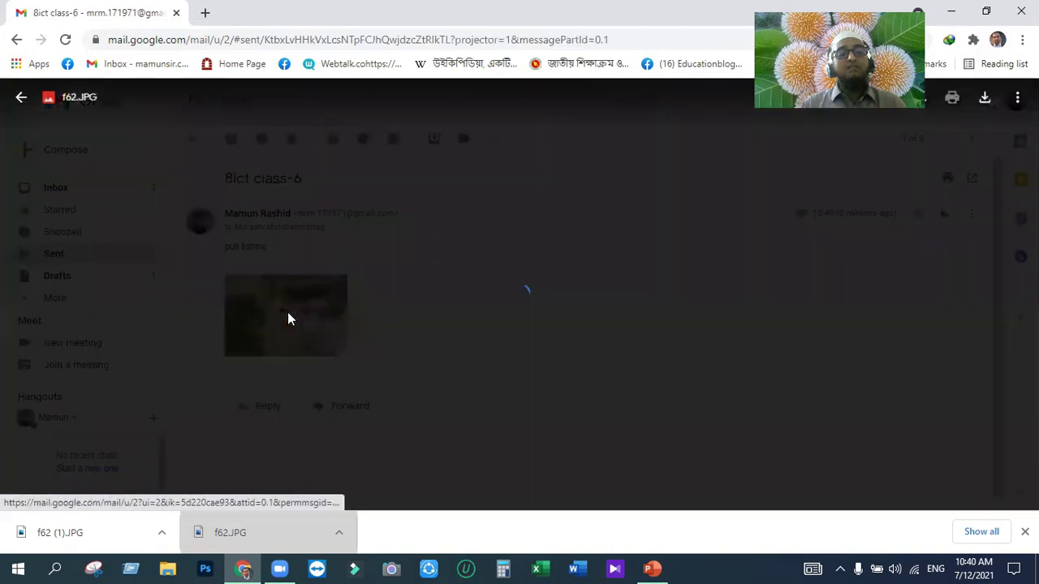